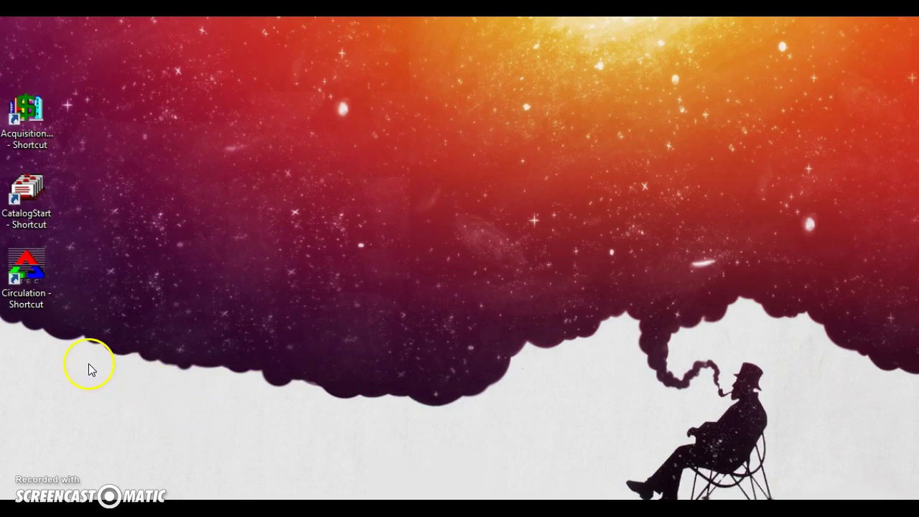
Step: Launch Circulation and continue into Offline Charge mode after the connection-refused error
double_click(29, 284)
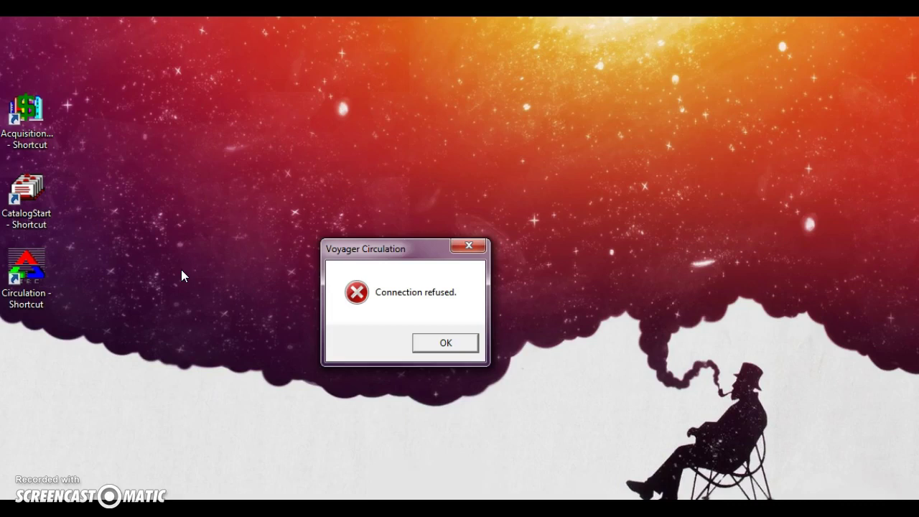
left_click(443, 343)
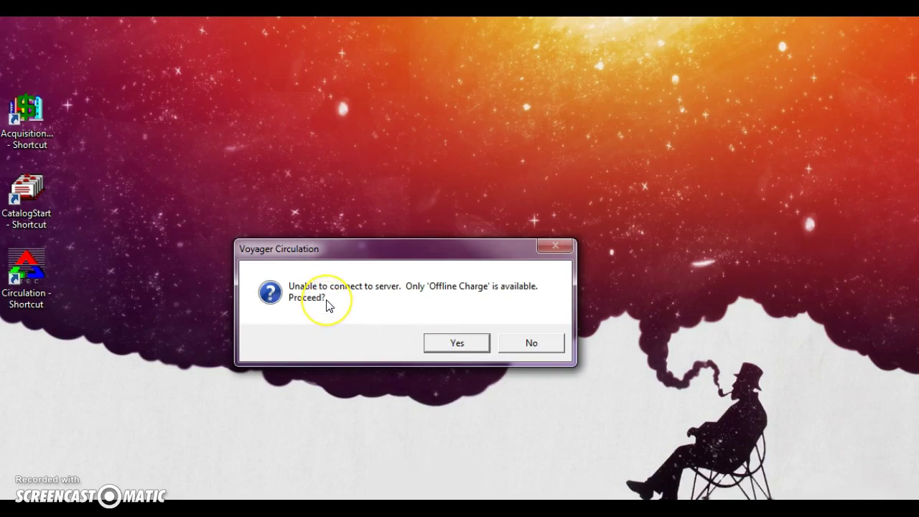
left_click(458, 345)
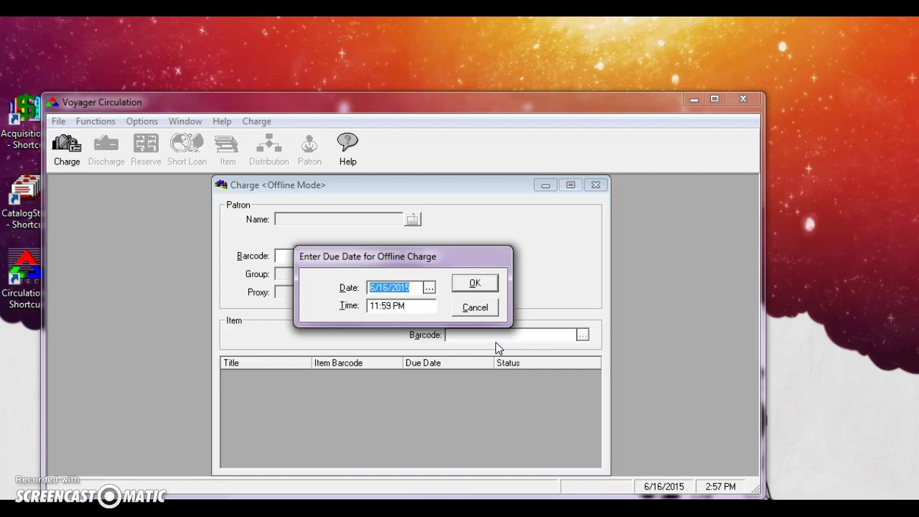
Step: Set the offline charge due date to 7/7/2015 at 11:59 PM
left_click(429, 288)
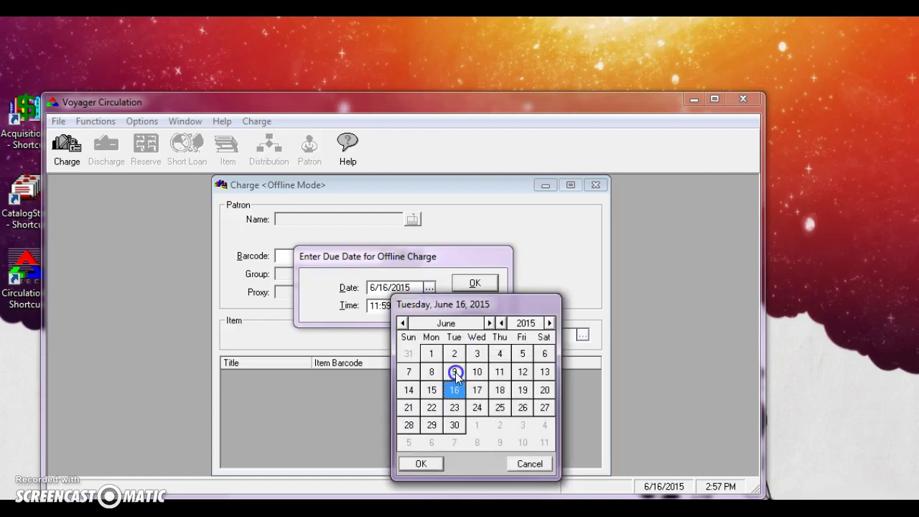
left_click(488, 323)
left_click(454, 371)
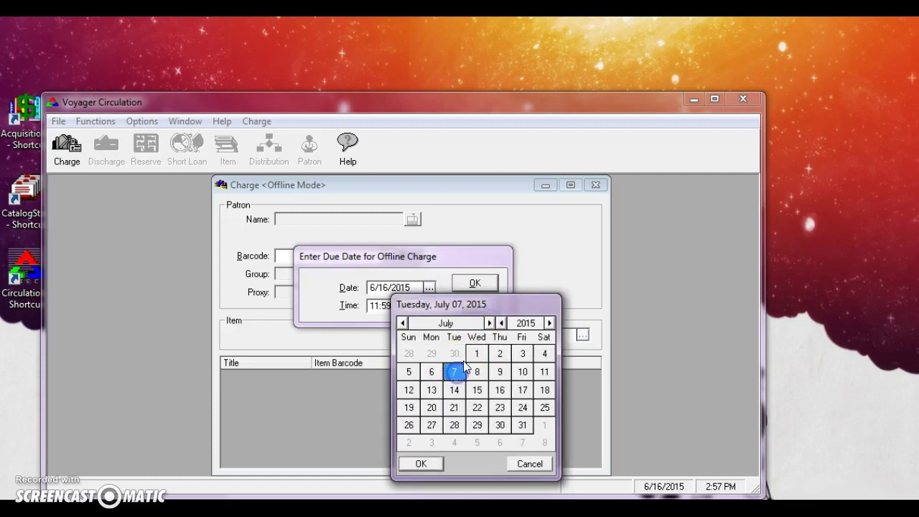
left_click(420, 464)
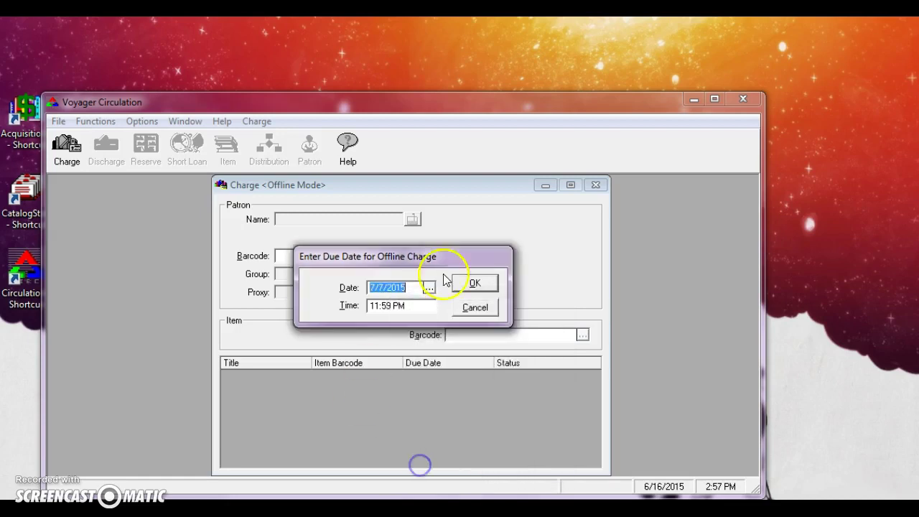
left_click(487, 285)
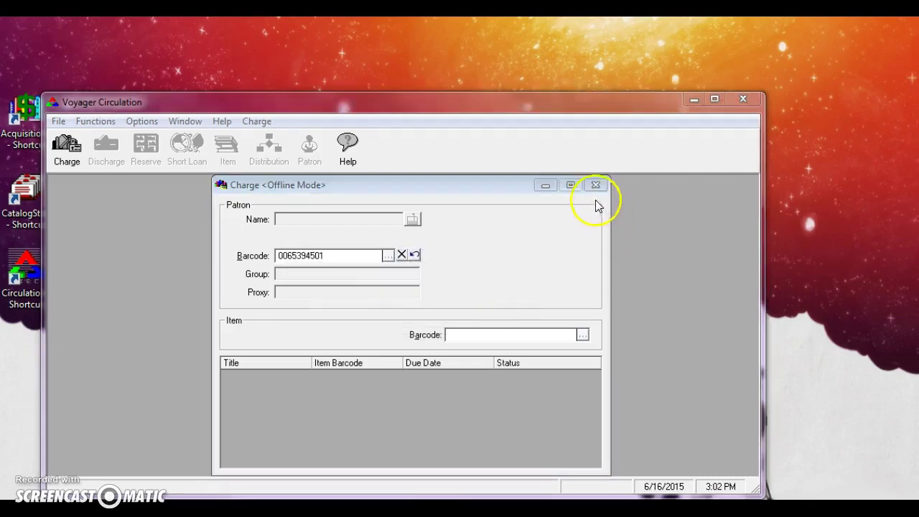
Step: Reopen the offline Charge window and set its due date again to 7/7/2015, 11:59 PM
left_click(594, 187)
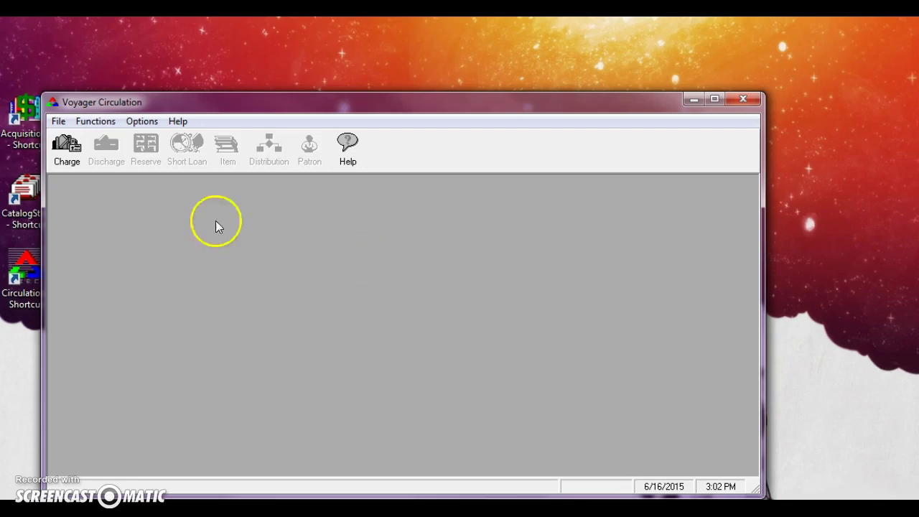
left_click(77, 164)
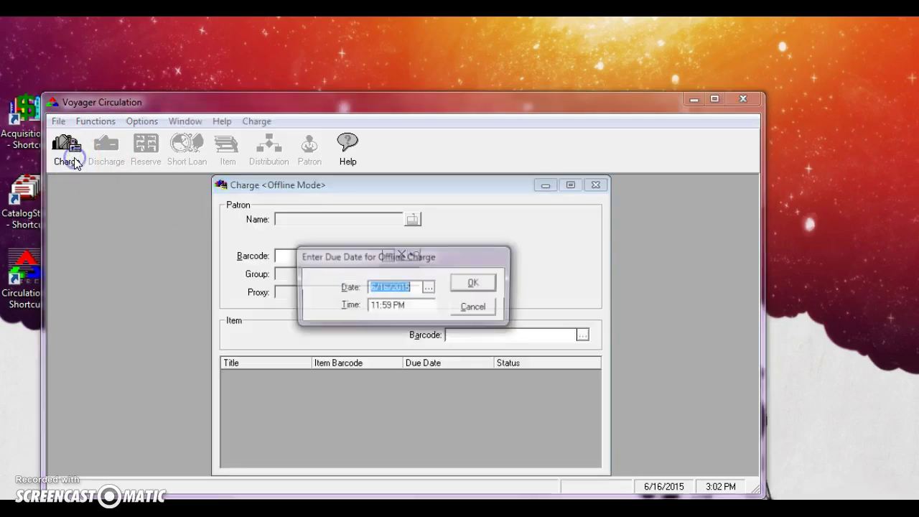
left_click(430, 289)
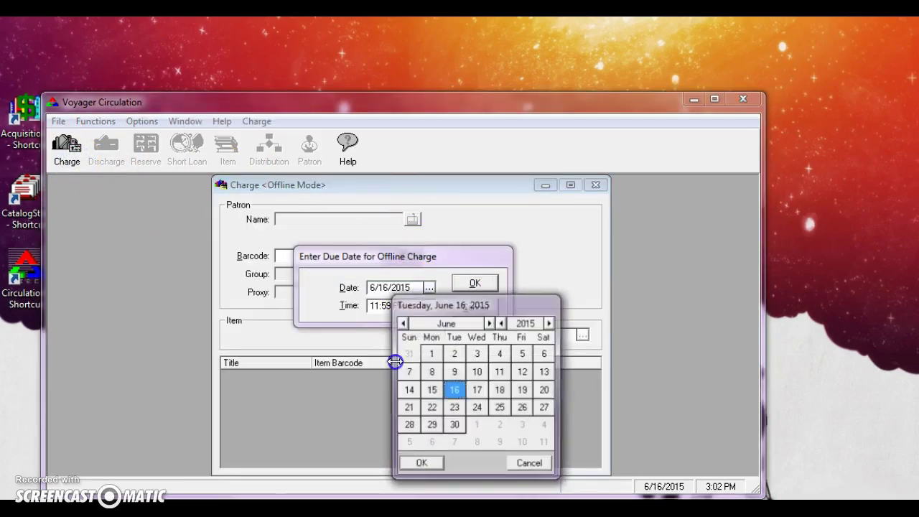
left_click(489, 322)
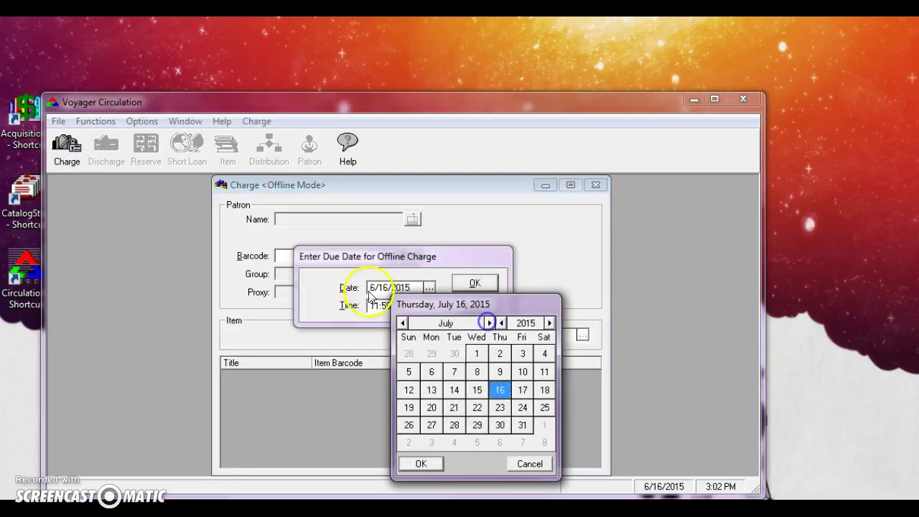
left_click(454, 372)
left_click(421, 463)
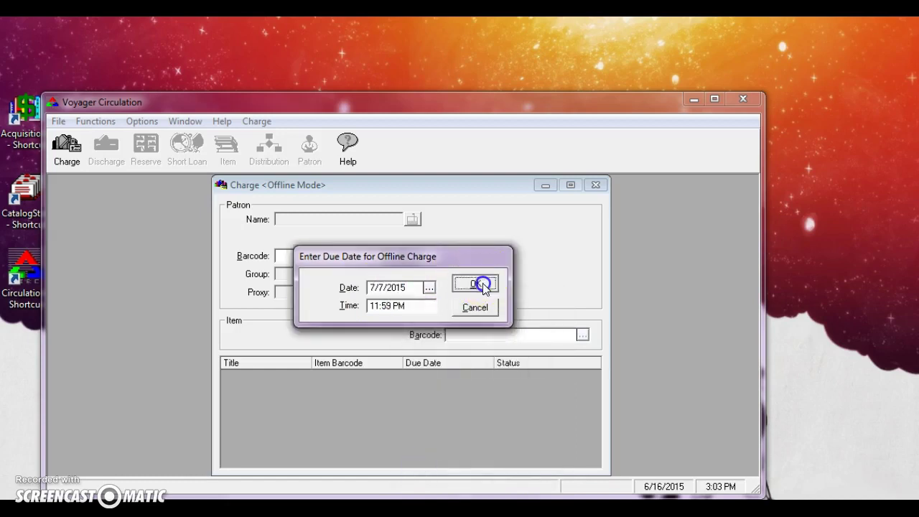
left_click(476, 282)
left_click(367, 253)
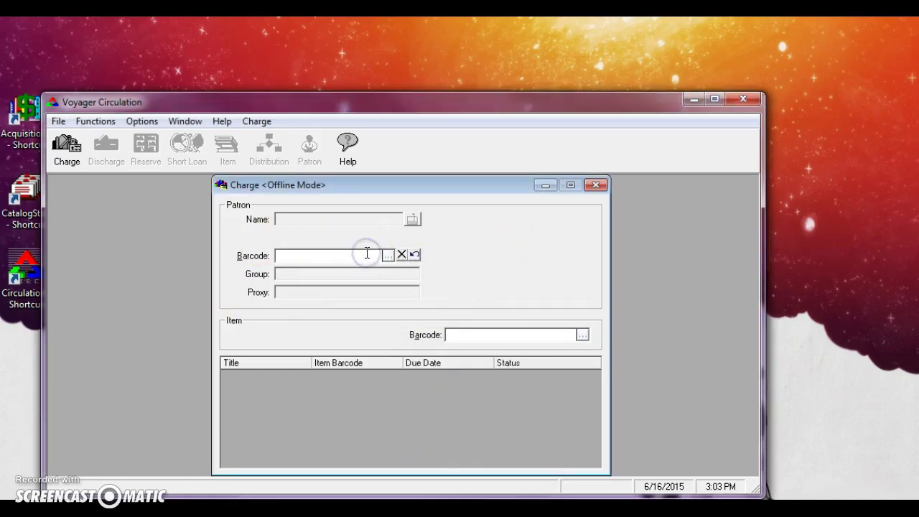
type("0065394501")
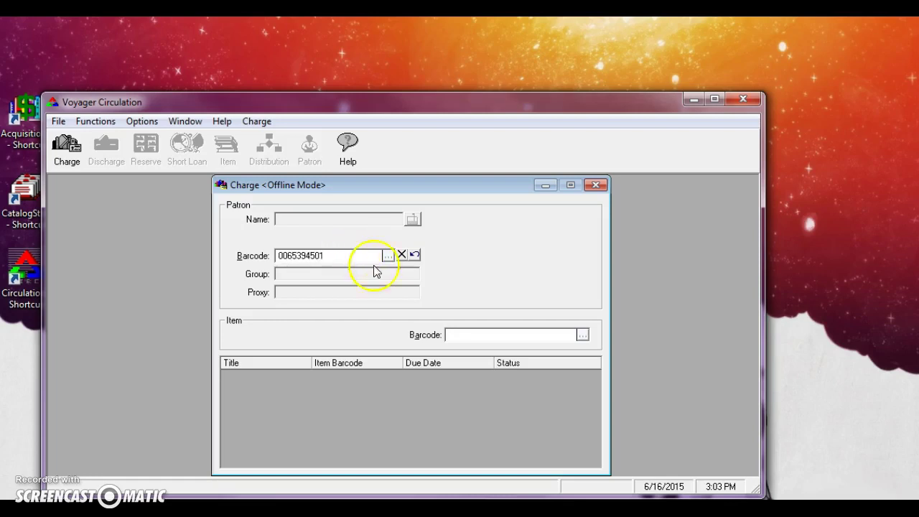
left_click(468, 336)
left_click(478, 335)
type("33217004420940")
key("Return")
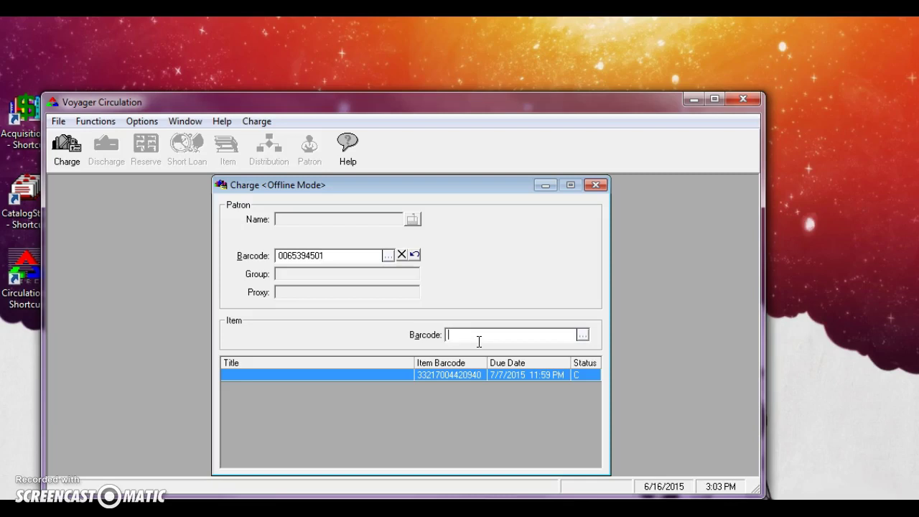
left_click(595, 185)
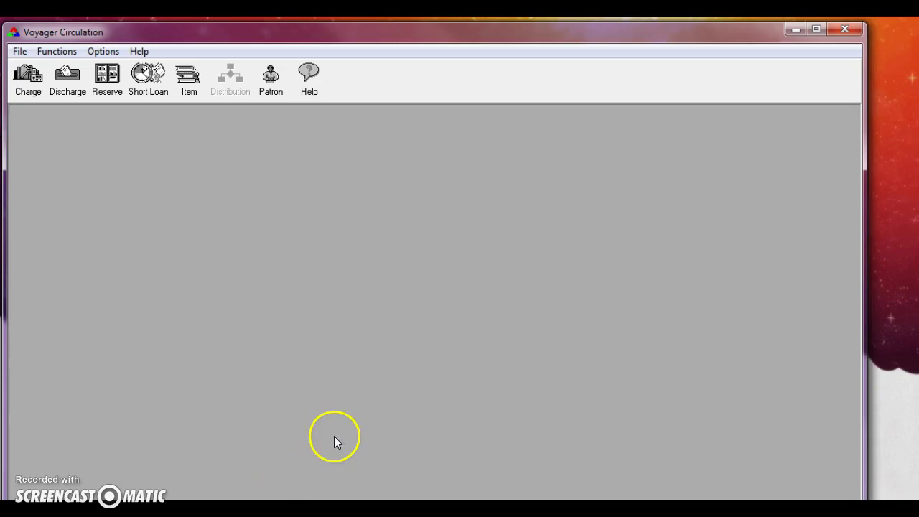
Step: Restart Circulation, log in with the operator's username and password, and dismiss the offline-transactions warning
left_click(842, 29)
double_click(45, 274)
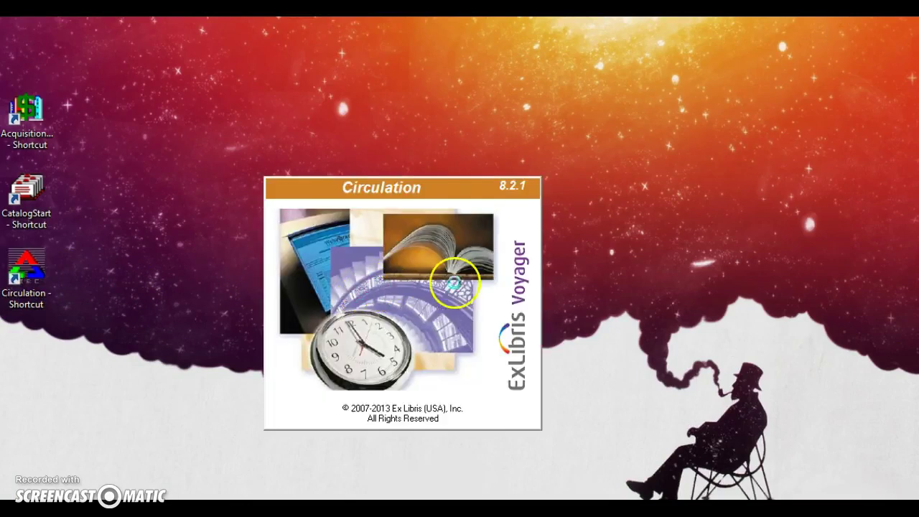
type("howard")
key("Tab")
type("*****")
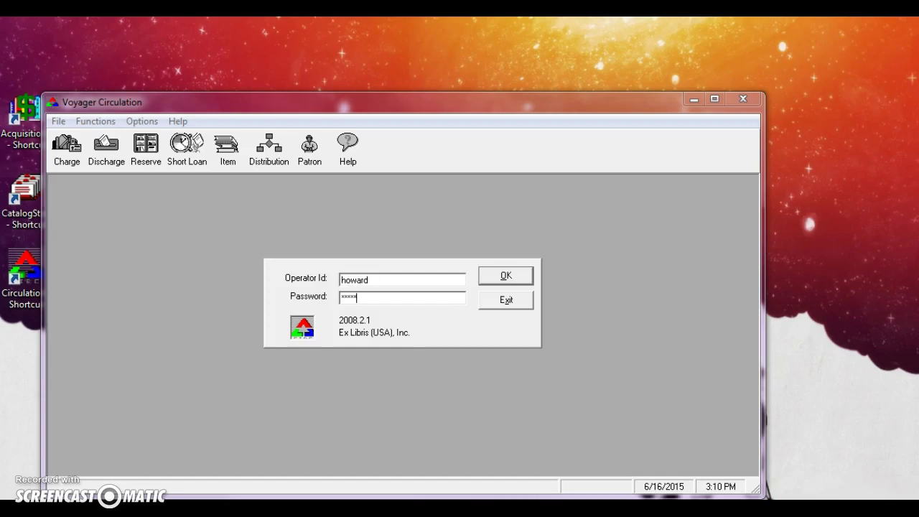
key("Return")
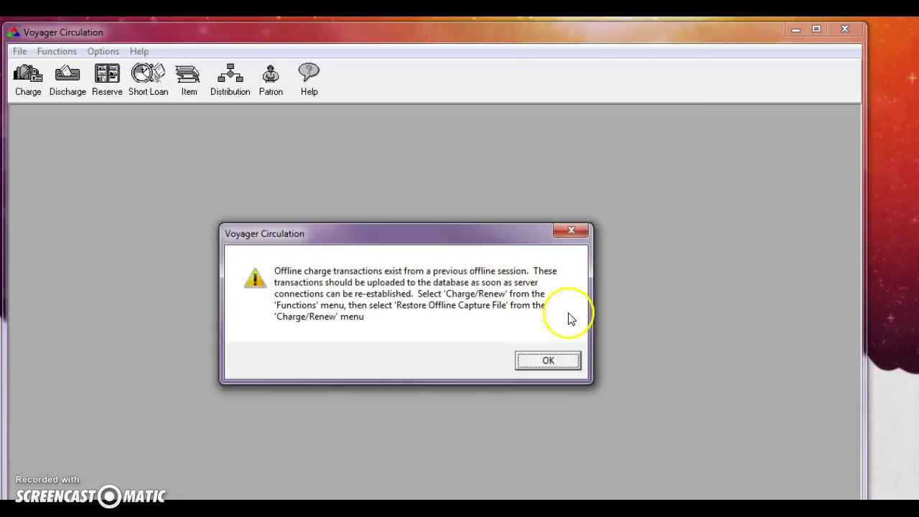
left_click(565, 362)
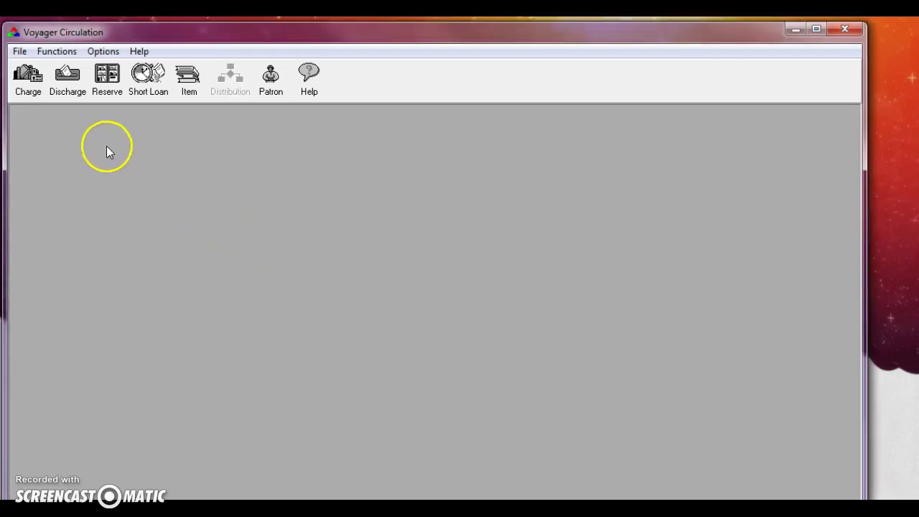
Step: Upload the offline capture file via Charge/Renew and acknowledge the Upload Complete message
left_click(36, 90)
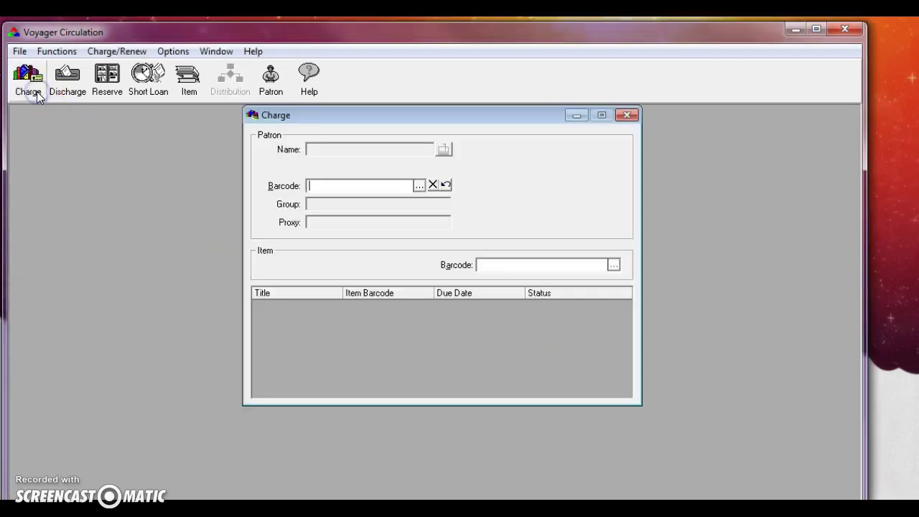
left_click(127, 53)
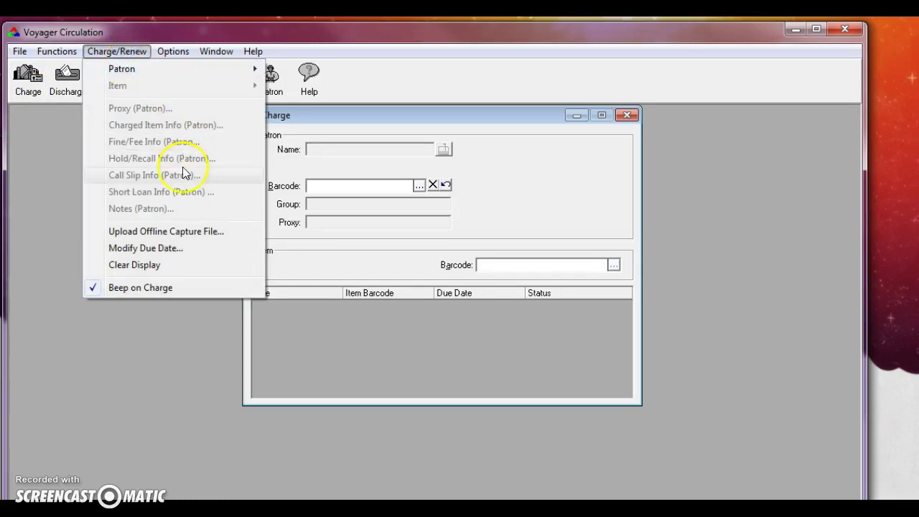
left_click(184, 232)
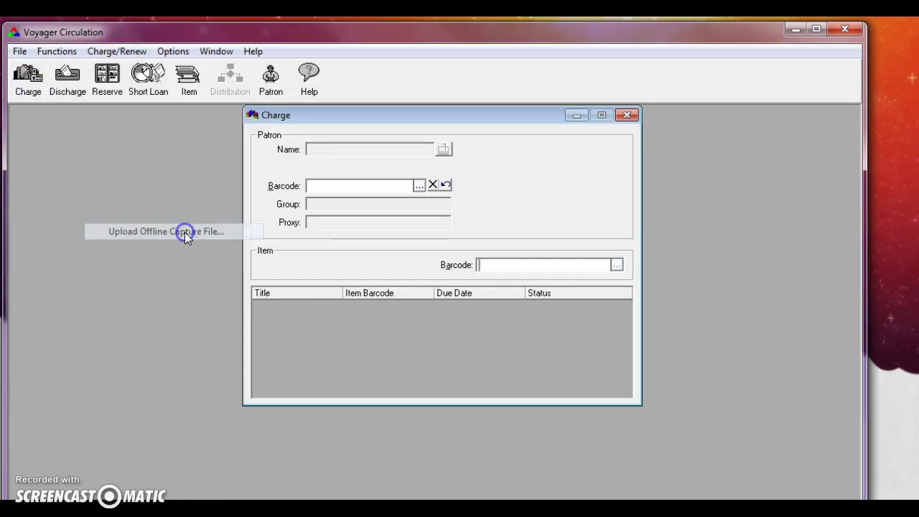
left_click(514, 342)
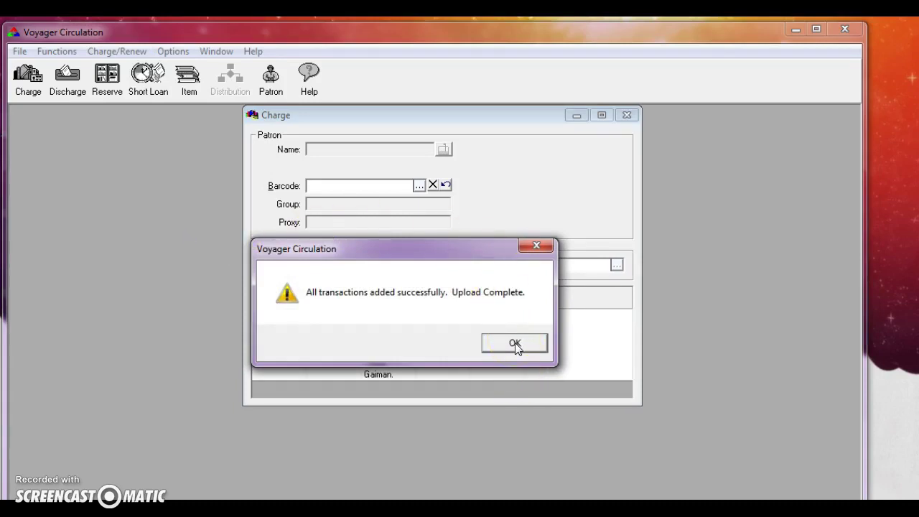
left_click(627, 116)
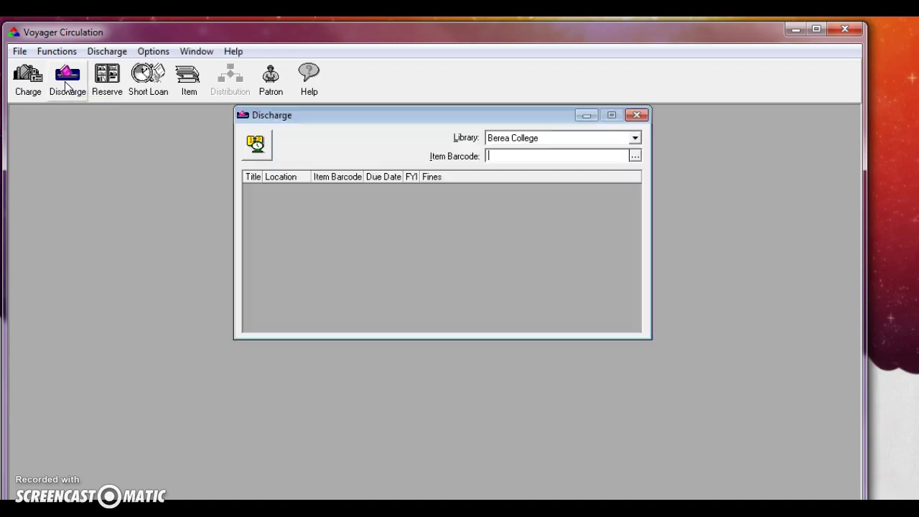
Step: Backdate the discharge date to 6/15/2015 03:10 PM, confirm it, and close the Discharge window
left_click(248, 147)
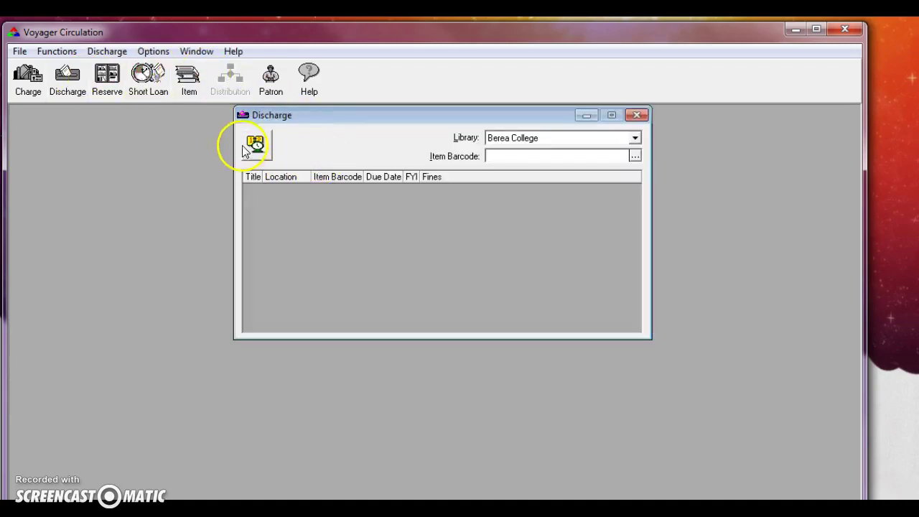
left_click(260, 147)
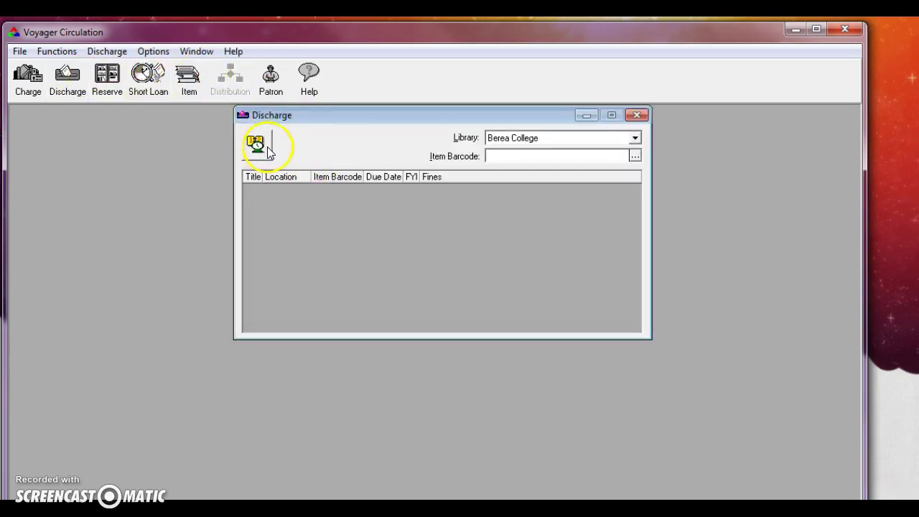
left_click(260, 148)
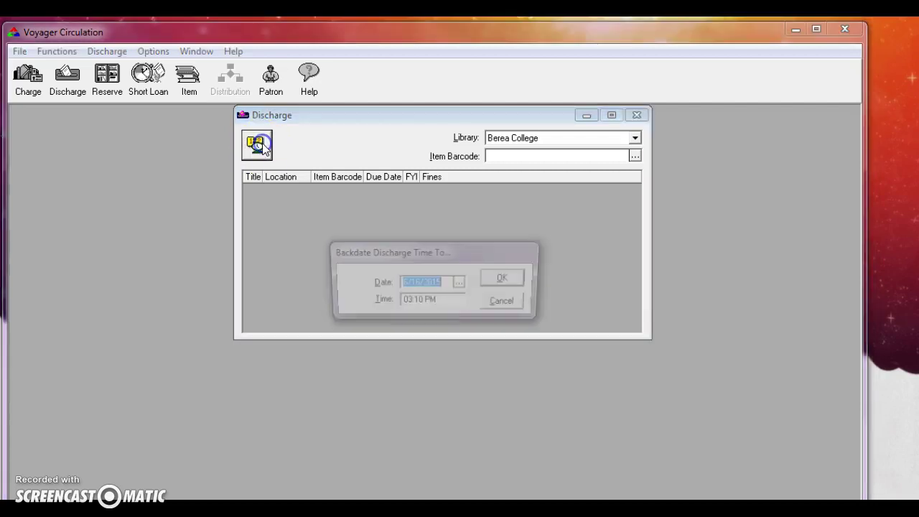
left_click(460, 284)
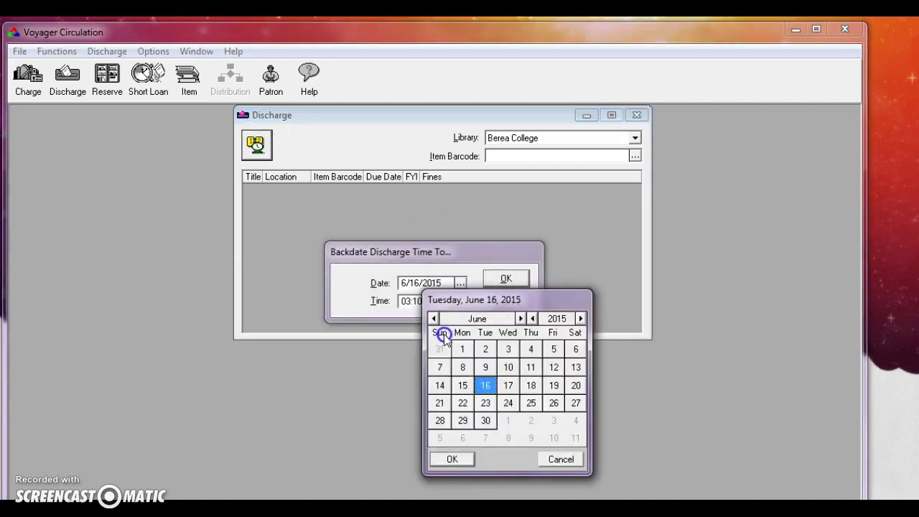
left_click(463, 385)
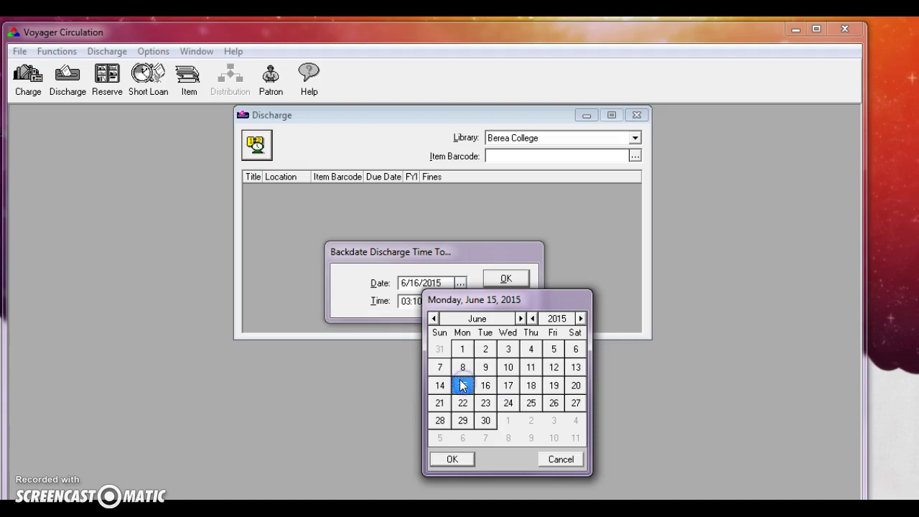
left_click(457, 464)
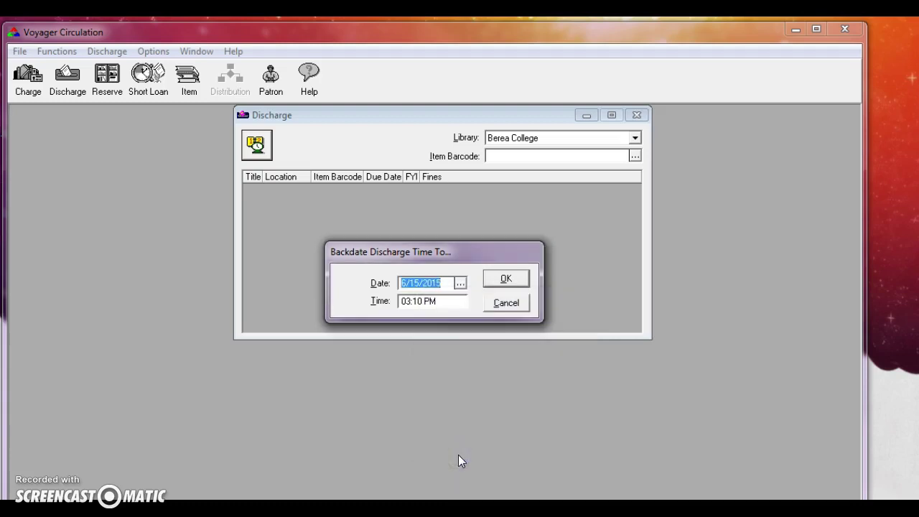
left_click(500, 280)
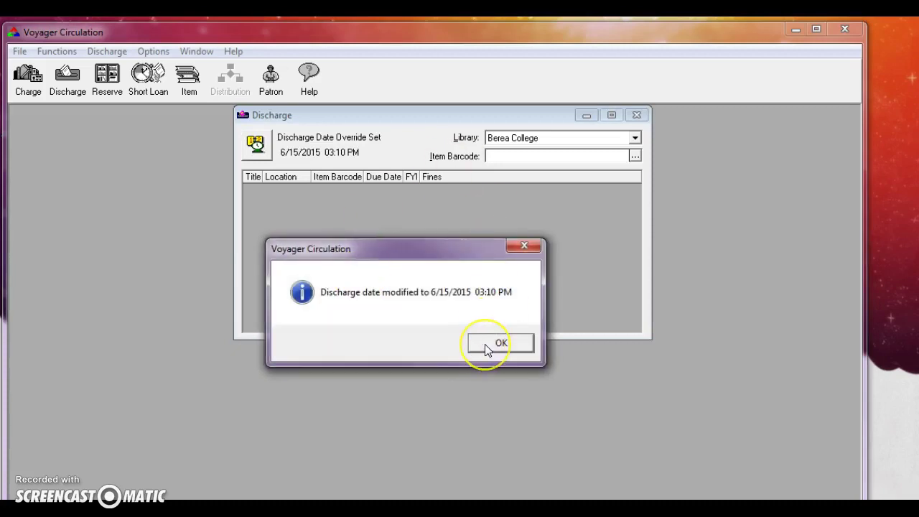
left_click(486, 345)
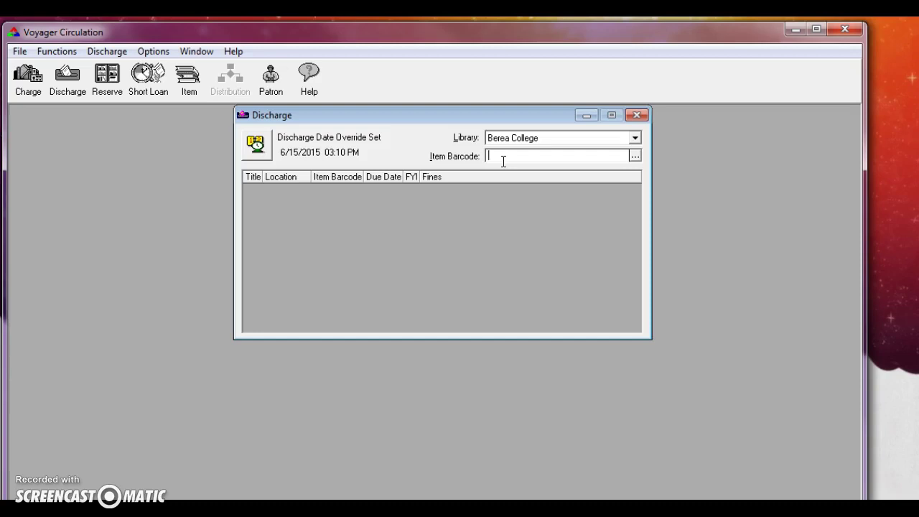
left_click(636, 115)
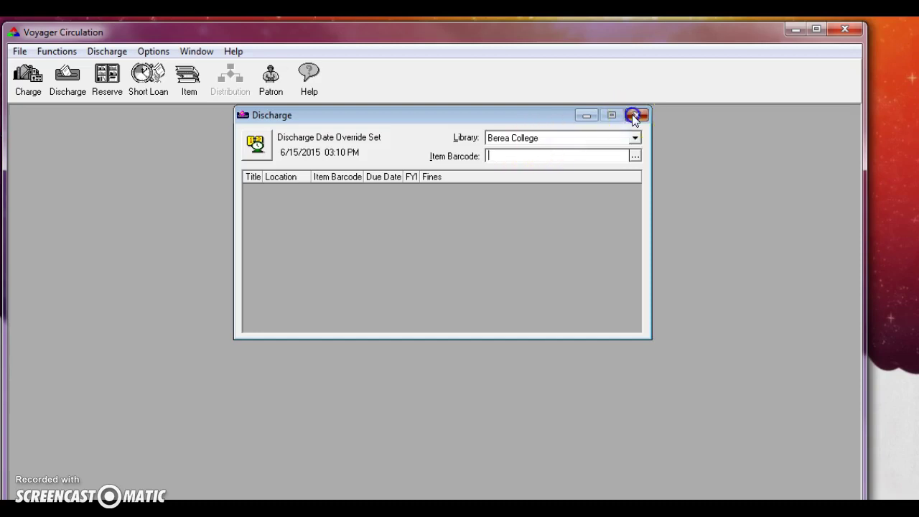